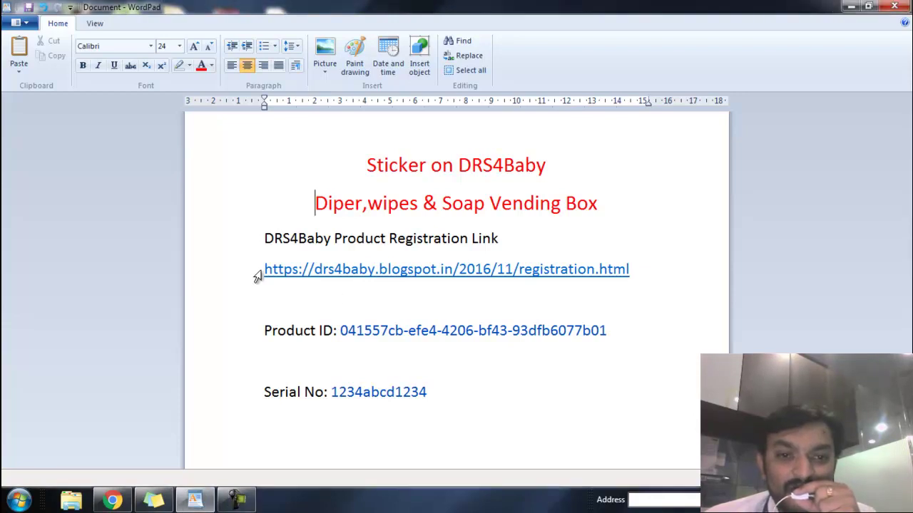
Step: Copy the DRS4Baby registration link from the WordPad sticker notes and focus Chrome's address bar
left_click(267, 300)
left_click_drag(265, 280, 618, 287)
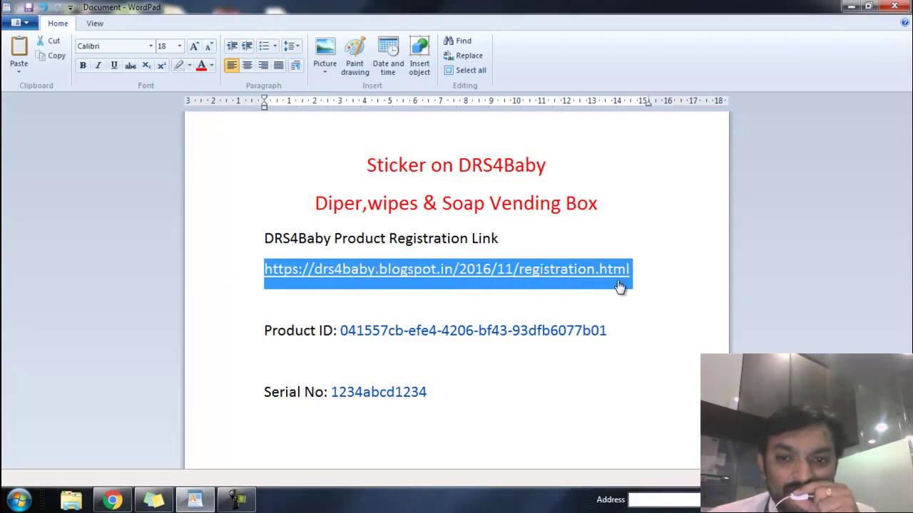
right_click(619, 287)
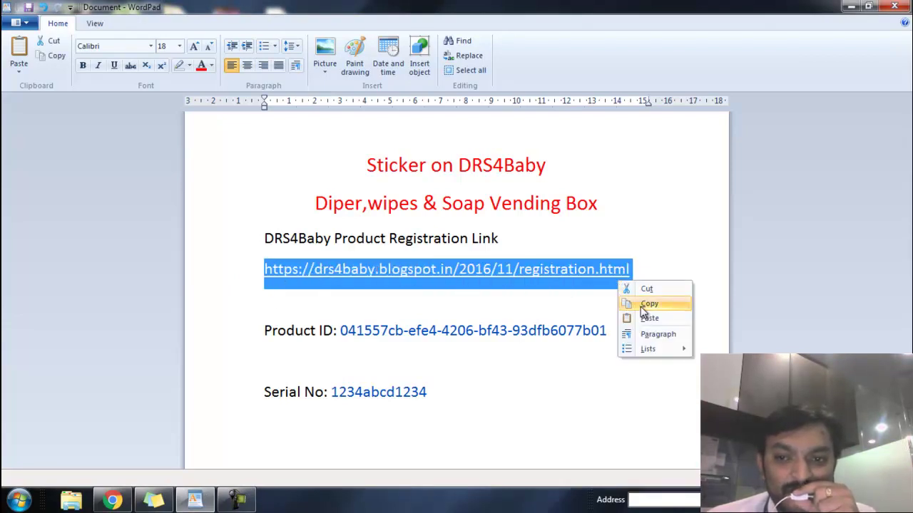
left_click(644, 305)
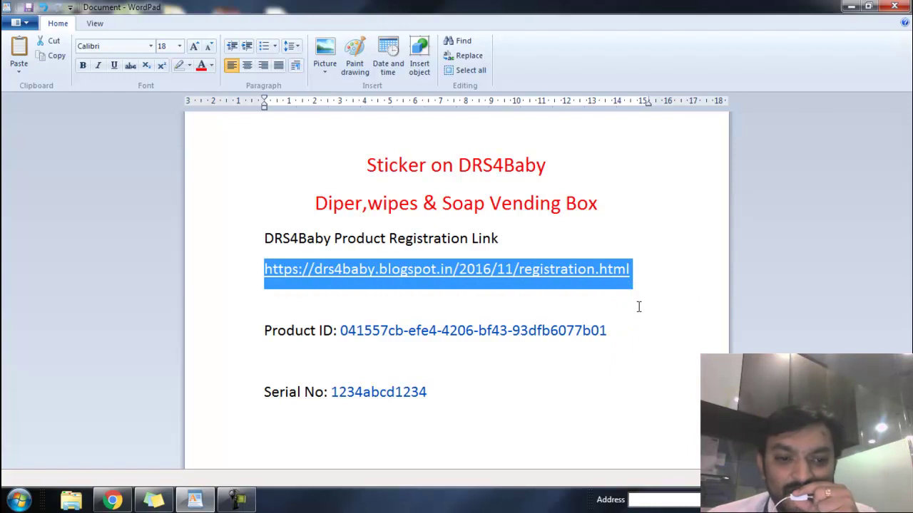
left_click(132, 501)
left_click(314, 31)
Step: Load the DRS4Baby registration page from the copied link and scroll to its Amazon DRS form
key("ctrl+v")
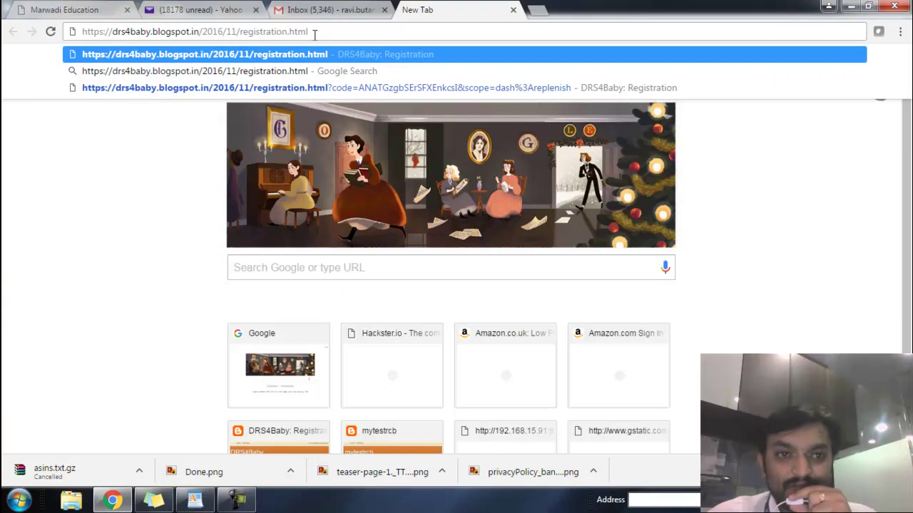
key("Return")
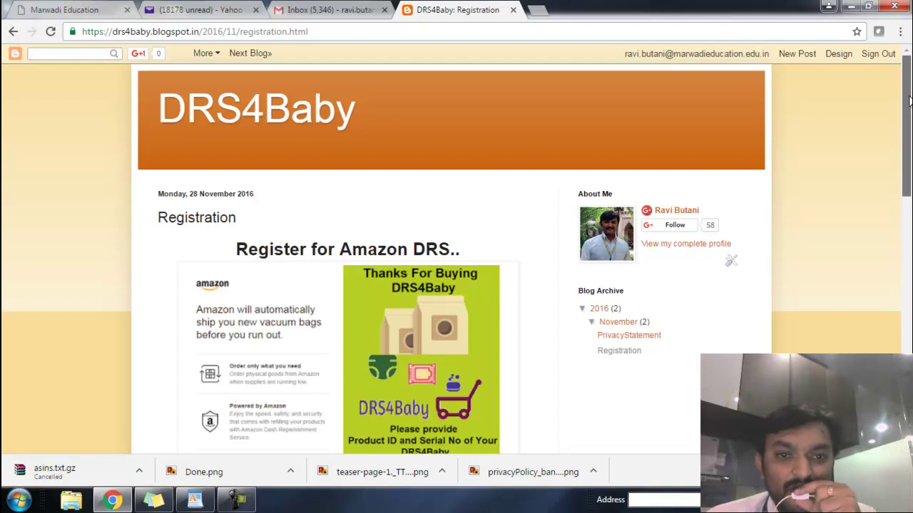
scroll(909, 100, "down", 1)
left_click_drag(908, 100, 908, 150)
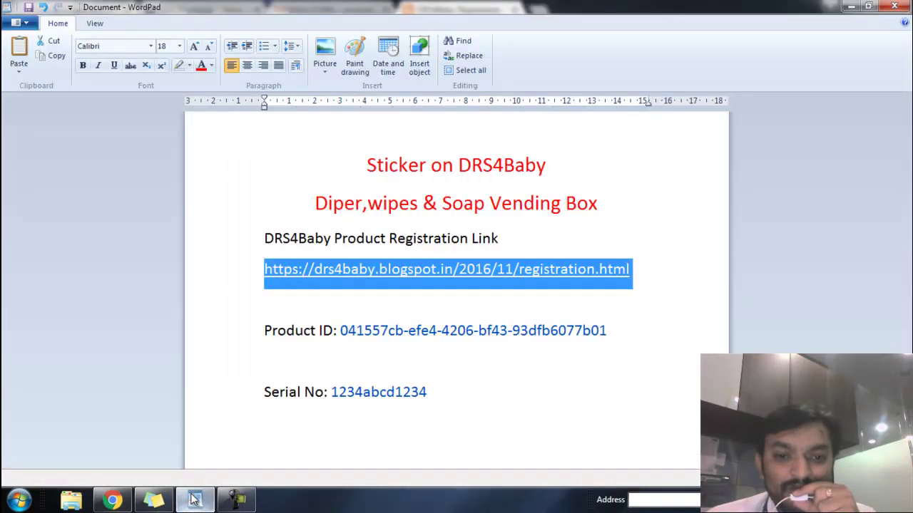
Step: Replace the Product Model ID field with the Product ID copied from the sticker notes
left_click(195, 499)
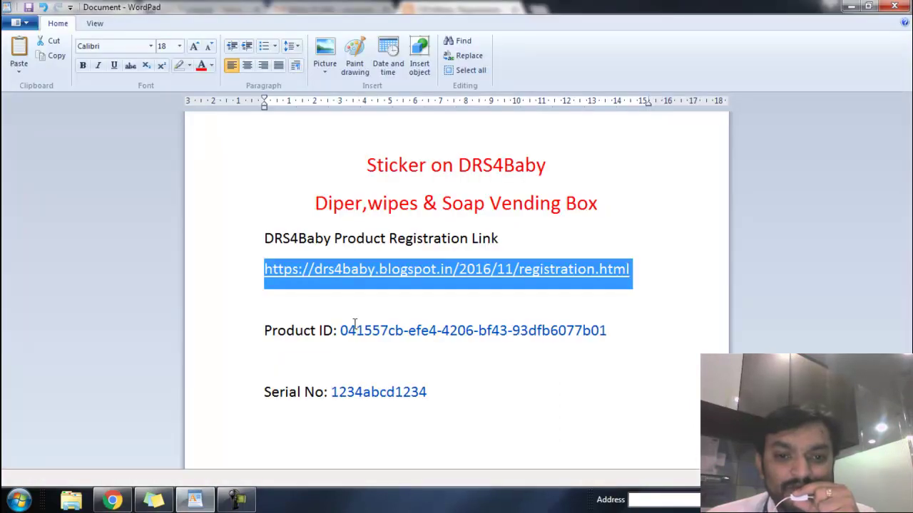
left_click_drag(340, 330, 606, 330)
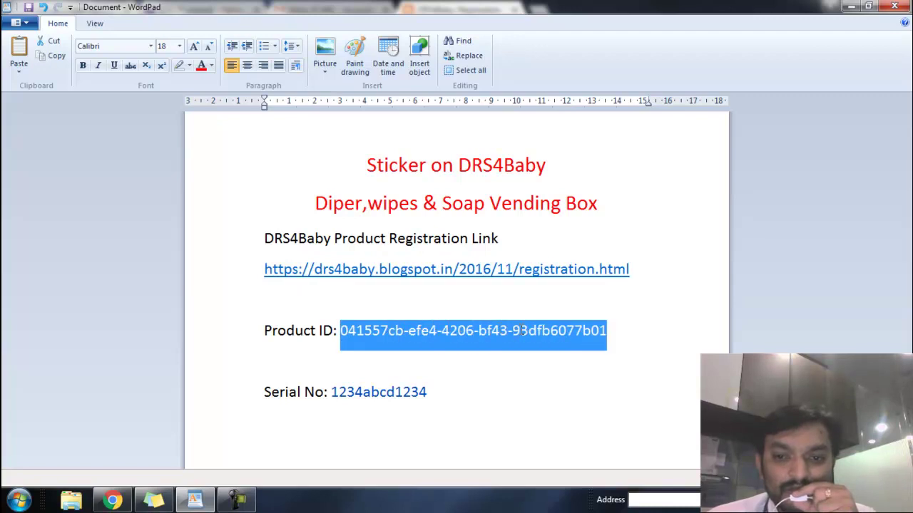
right_click(521, 330)
left_click(545, 351)
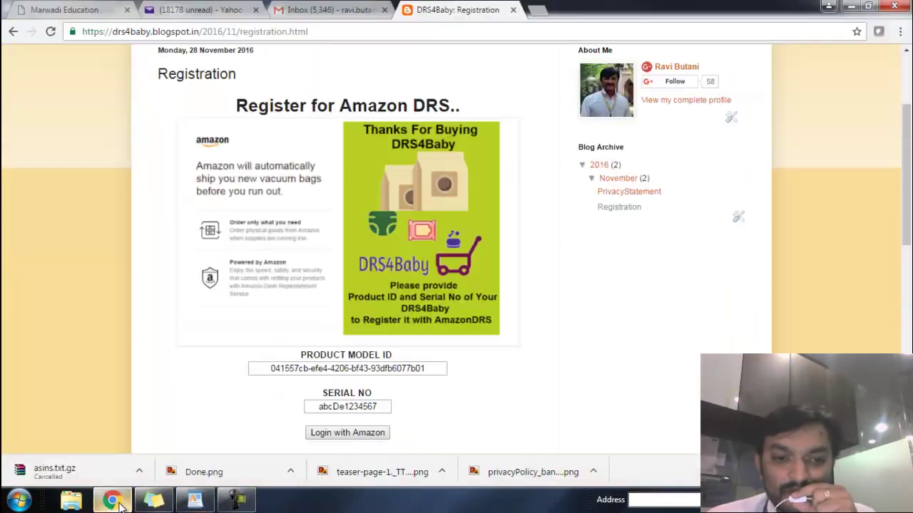
left_click(112, 499)
left_click_drag(431, 368, 259, 367)
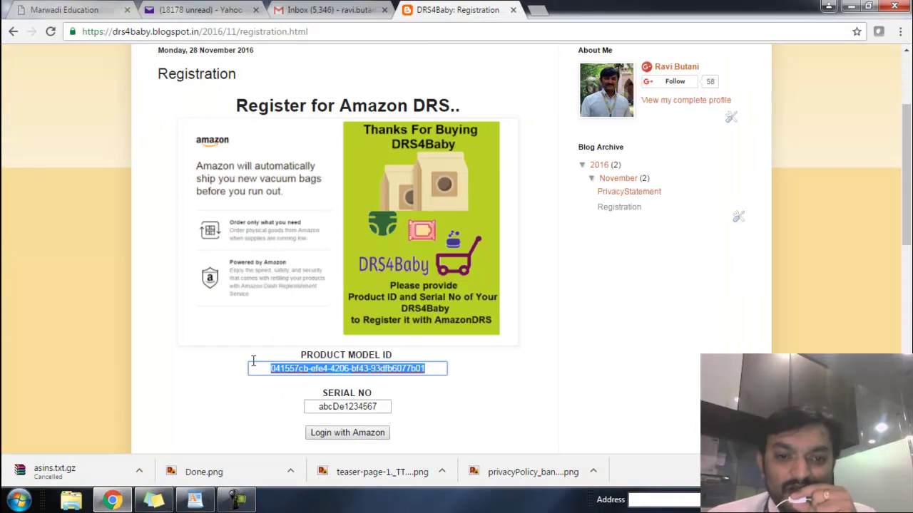
key("ctrl+v")
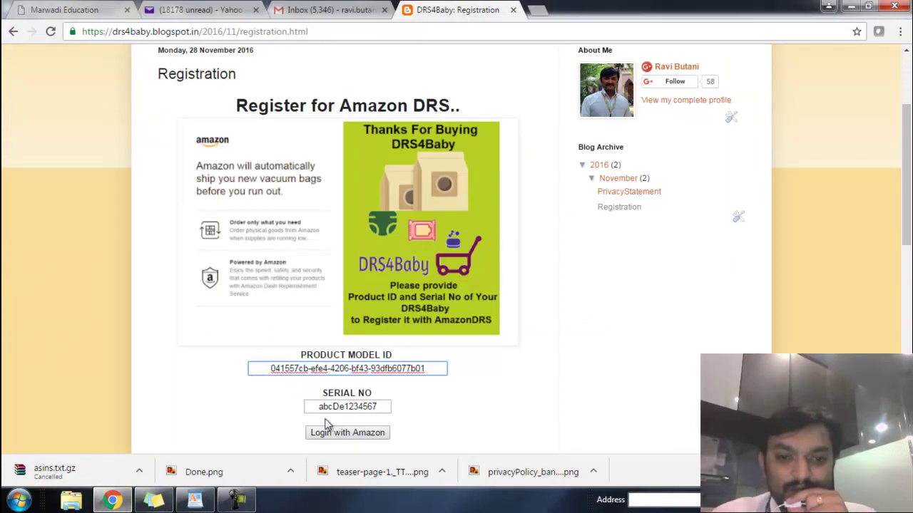
Step: Replace serial number abcDe1234567 with 1234abcd1234 copied from the sticker notes
left_click(196, 501)
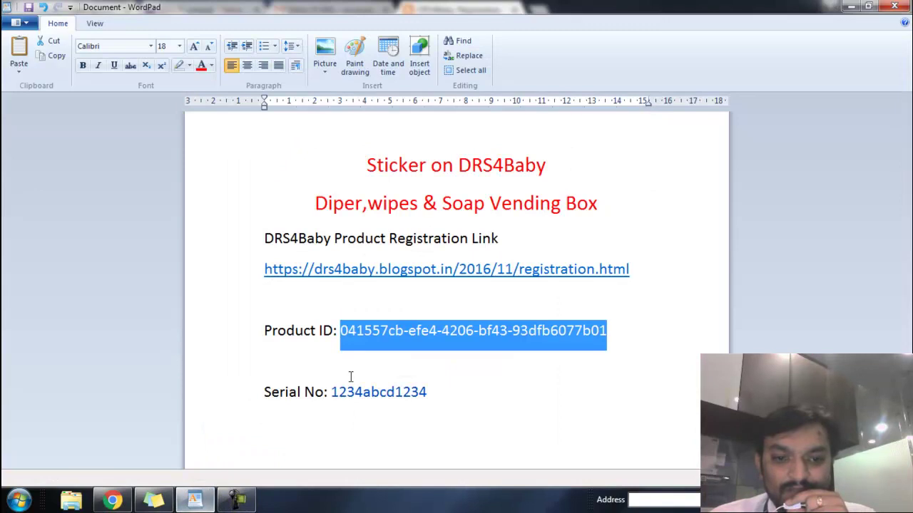
left_click_drag(332, 392, 429, 393)
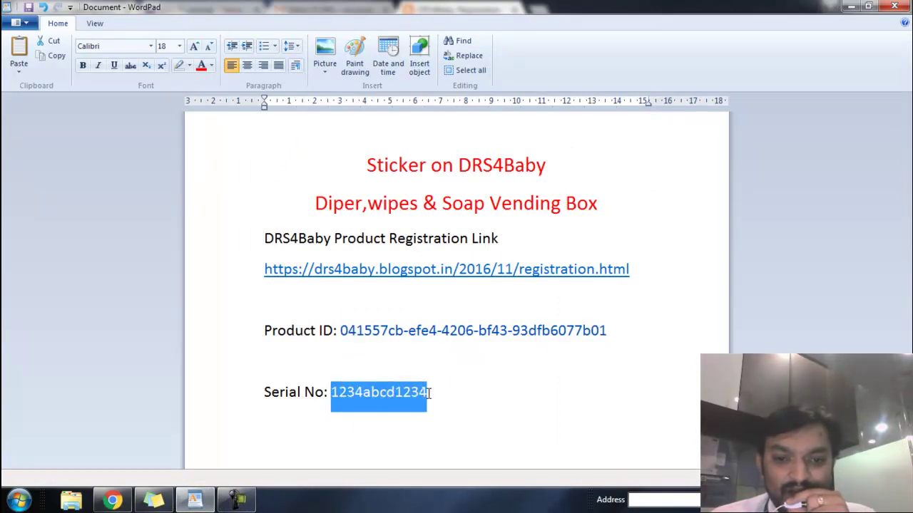
right_click(402, 398)
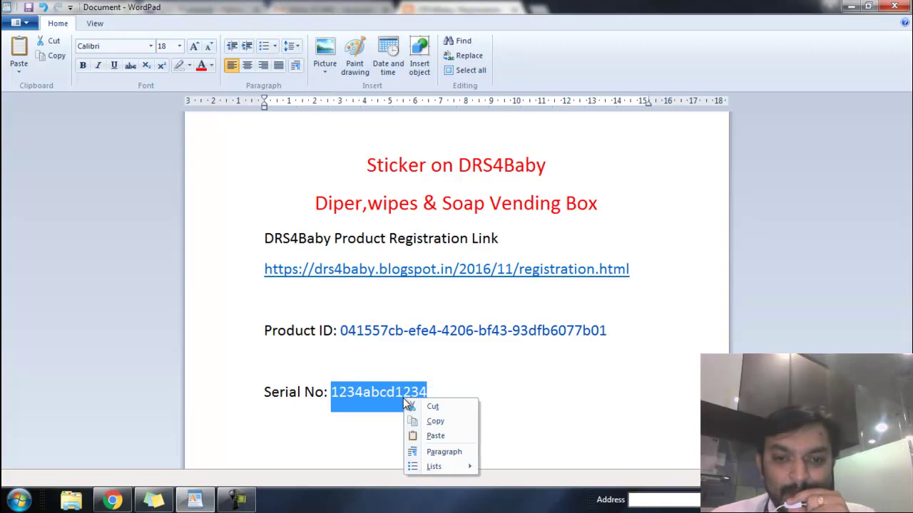
left_click(432, 422)
left_click(115, 502)
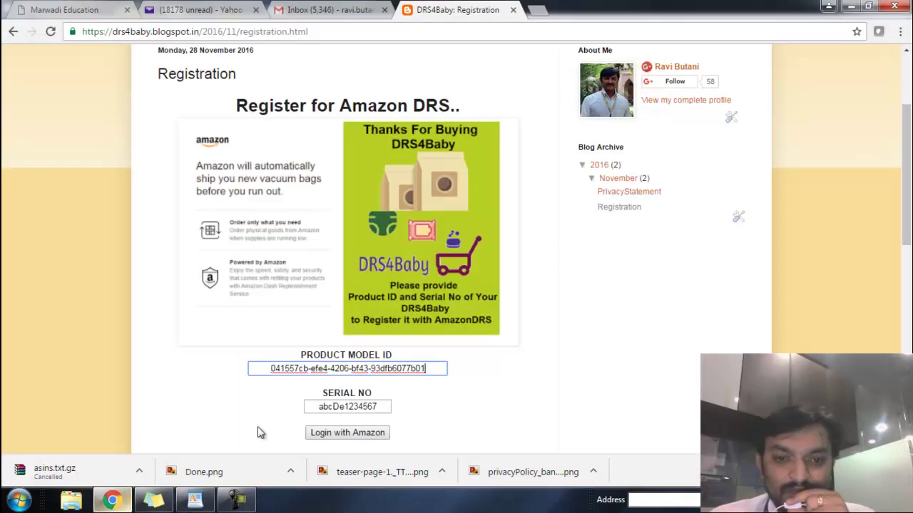
left_click_drag(380, 405, 322, 404)
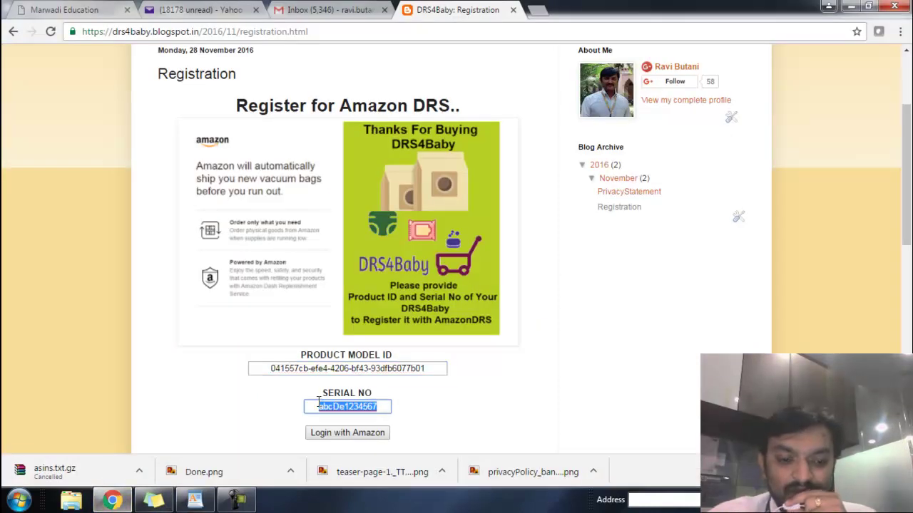
key("ctrl+v")
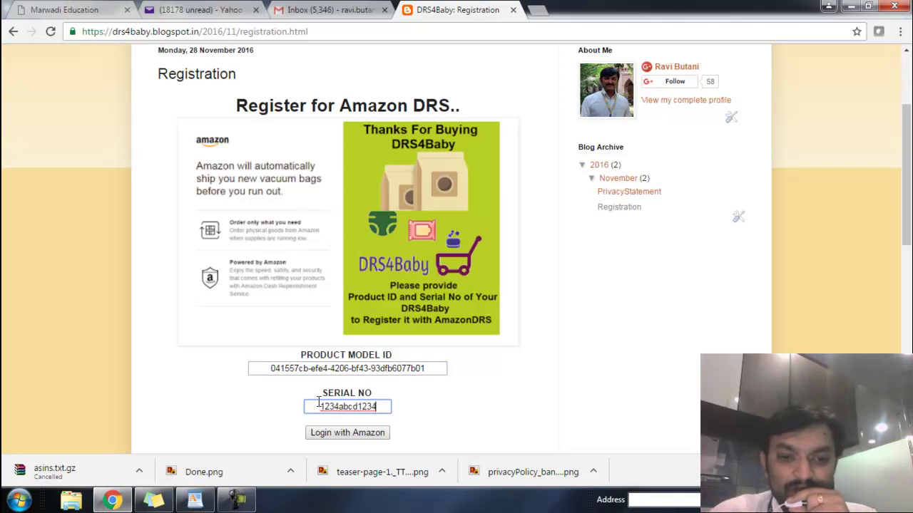
Step: Log in with Amazon, approving the DRS app and entering the account's e-mail address
left_click(340, 435)
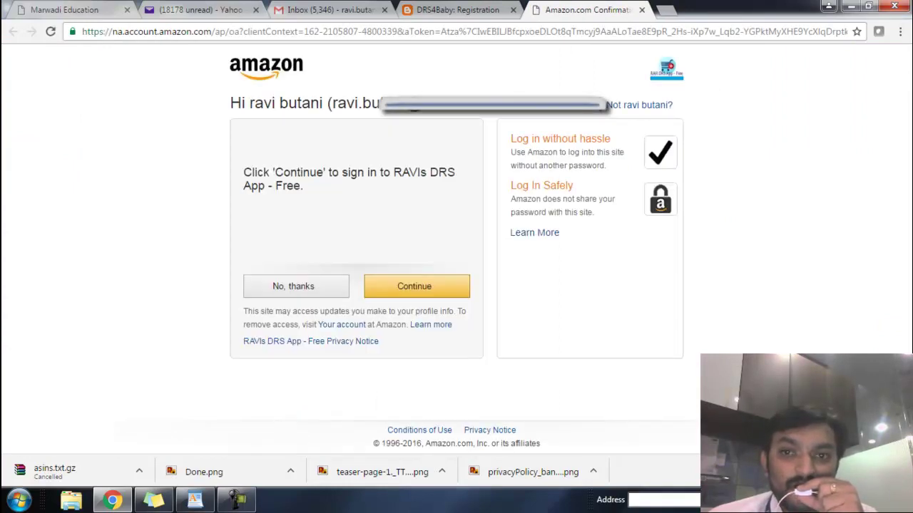
left_click(635, 107)
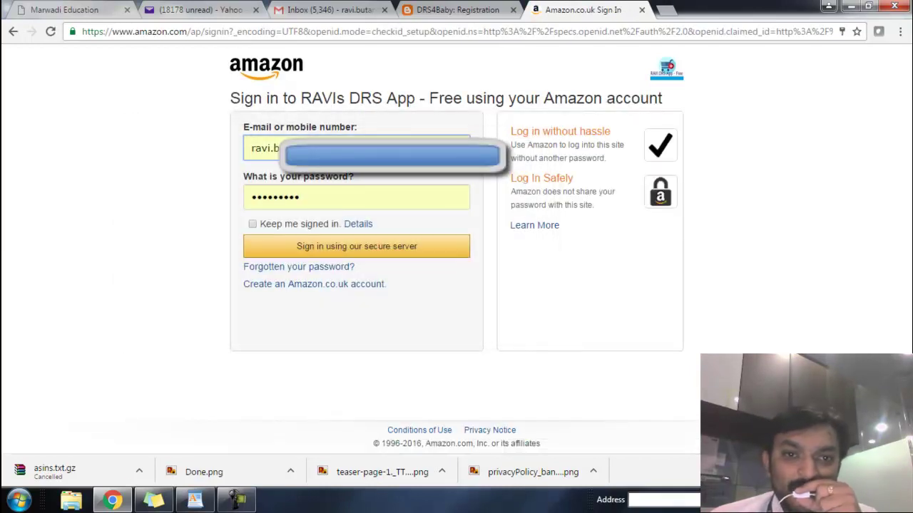
double_click(238, 149)
type("ravi_")
left_click(268, 172)
left_click(315, 244)
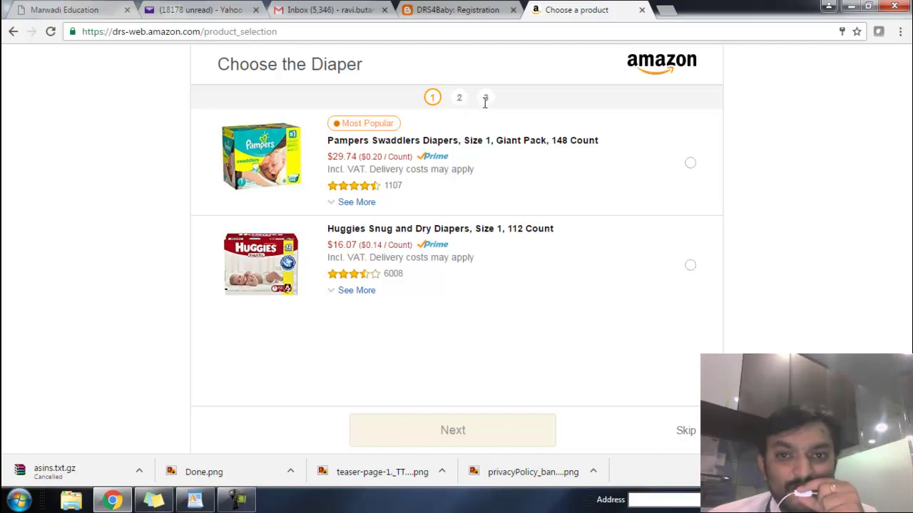
Step: Select Pampers Swaddlers Size 1, 148 Count diapers and continue to the wipes choice
left_click(690, 164)
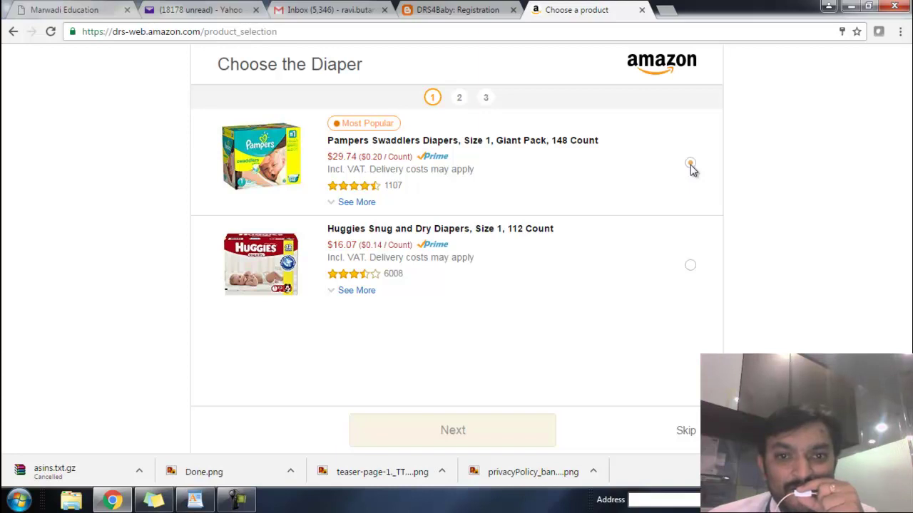
left_click(690, 164)
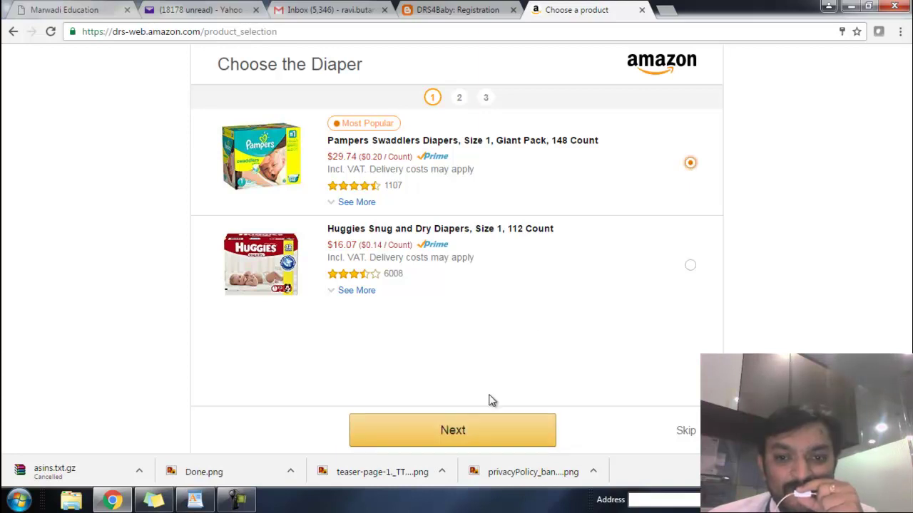
left_click(467, 426)
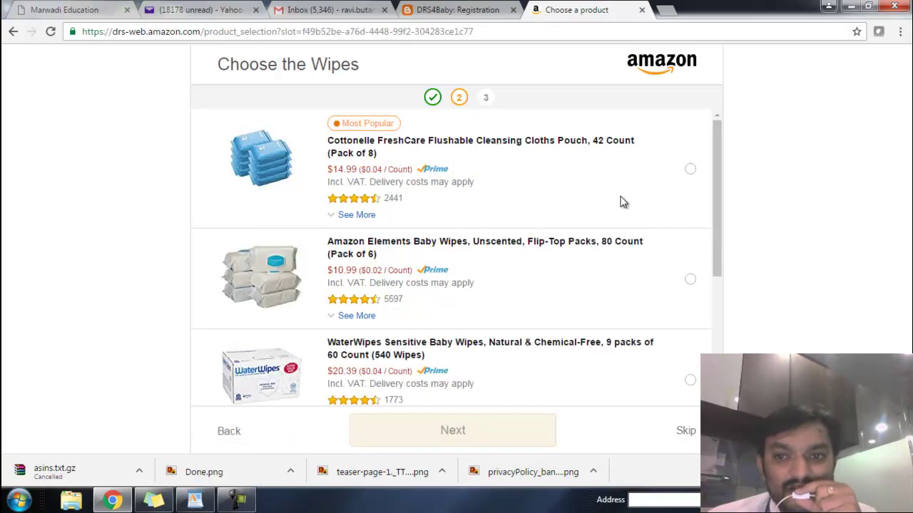
Step: Choose Amazon Elements Baby Wipes, then accept the Dove Beauty Bar soap and continue
left_click_drag(718, 181, 716, 155)
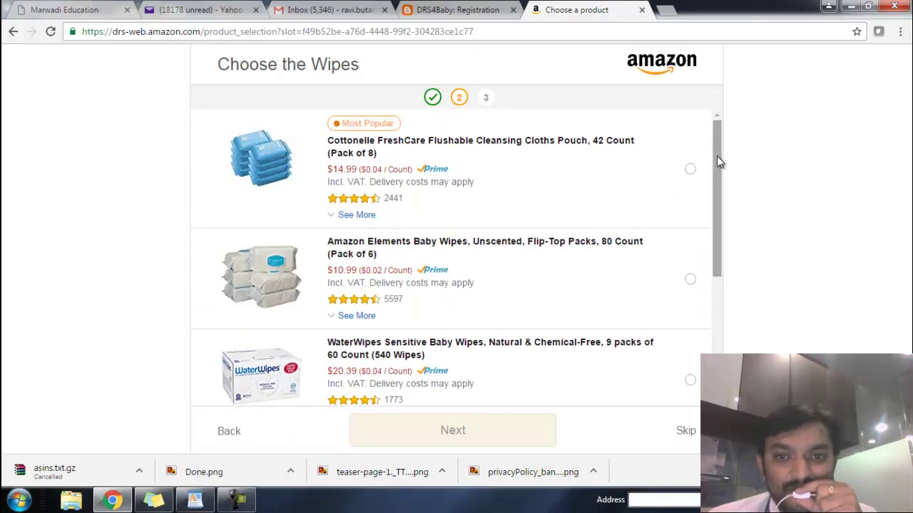
left_click(689, 279)
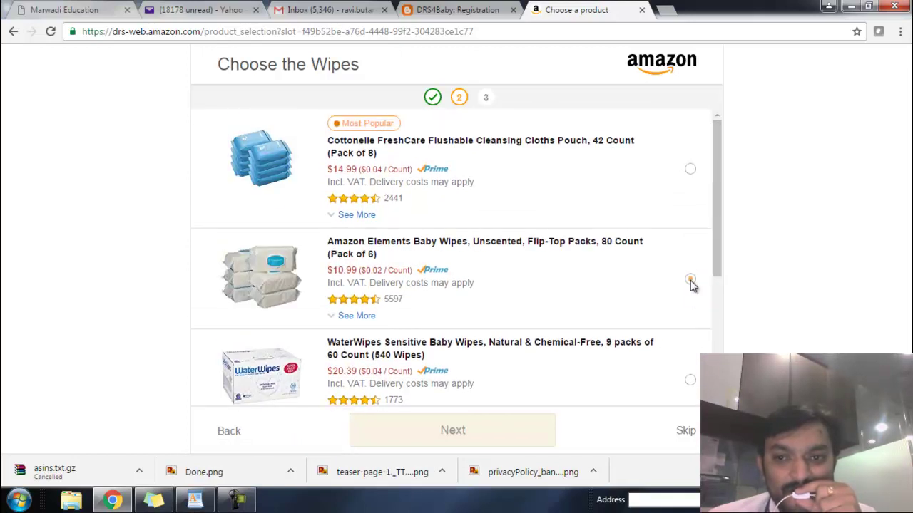
left_click(492, 424)
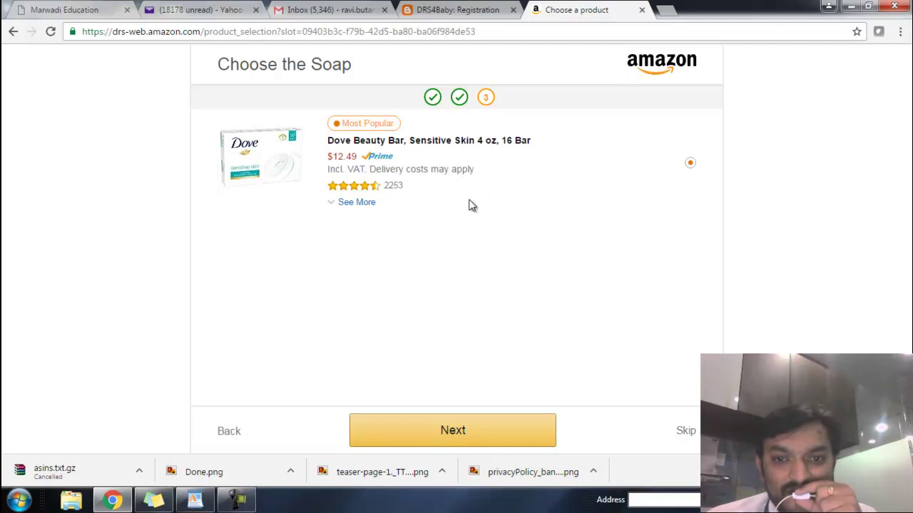
left_click(462, 428)
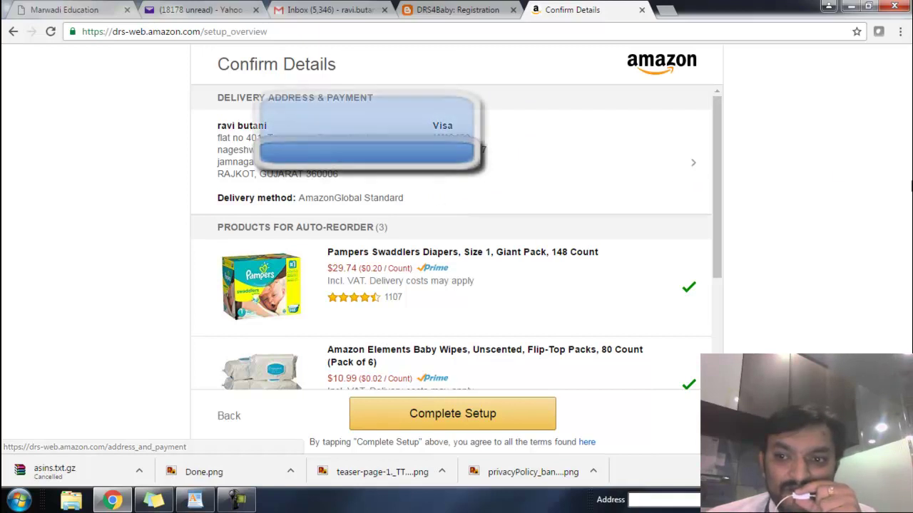
Step: Review the three products on Confirm Details and complete the auto-reorder setup
left_click_drag(721, 224, 717, 330)
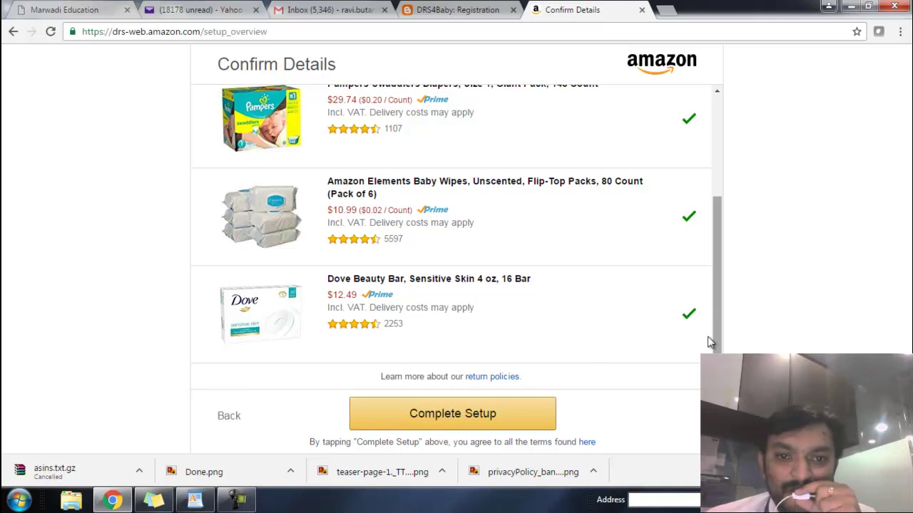
left_click(462, 416)
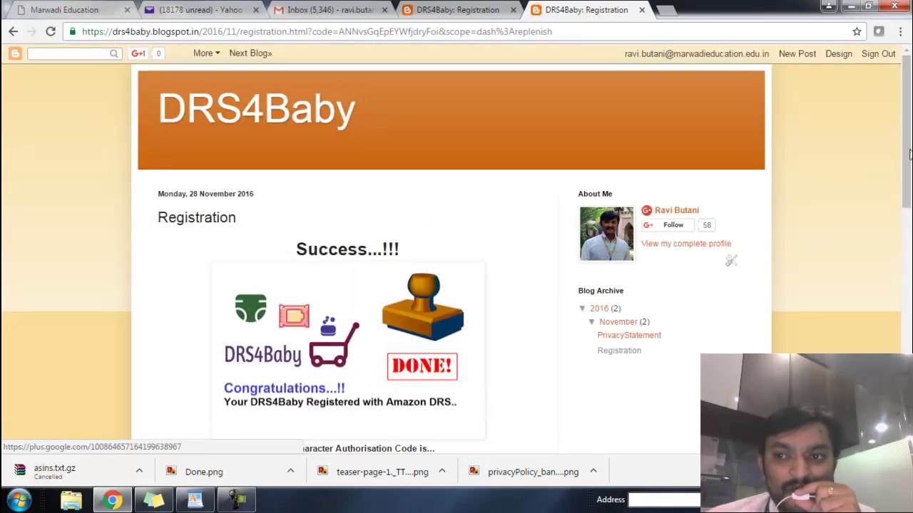
Step: Scroll down to view the authorisation code, then switch to the Yahoo Mail tab
left_click_drag(909, 152, 909, 184)
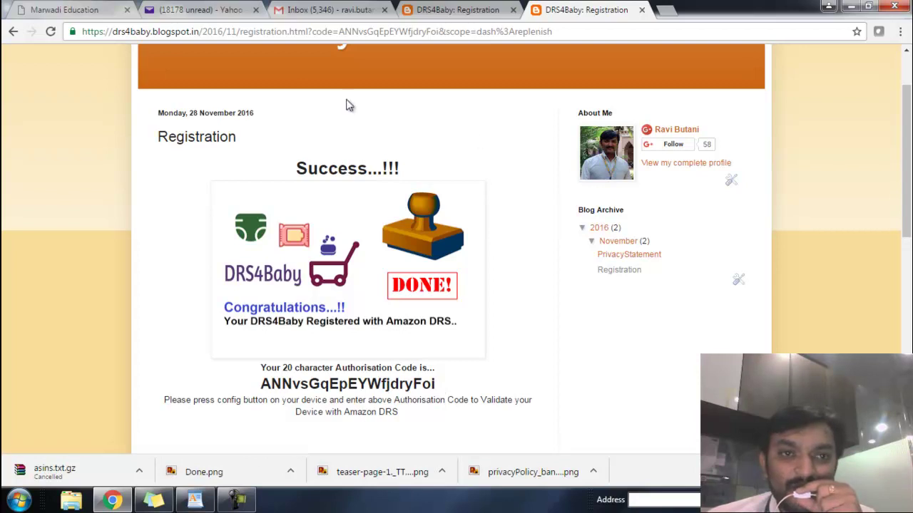
left_click(202, 10)
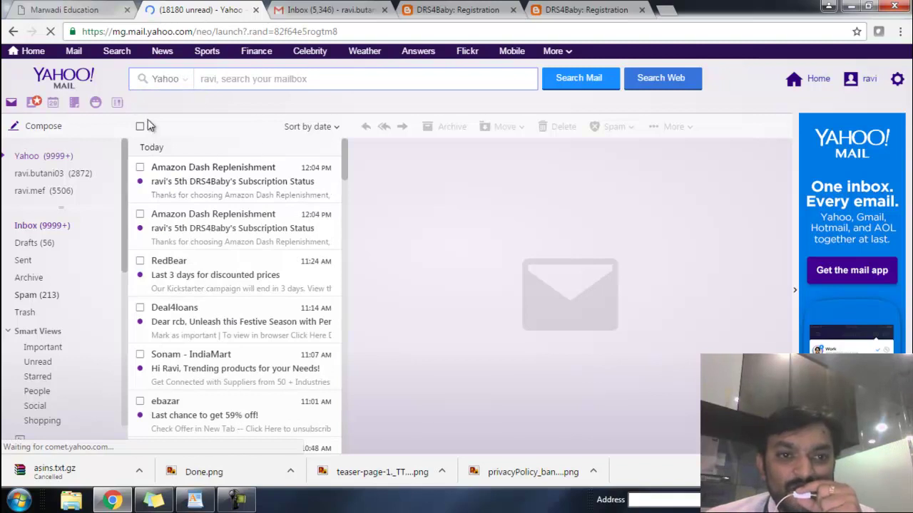
Step: Open the latest Amazon Dash Replenishment e-mail and follow its Device Settings link
left_click(213, 184)
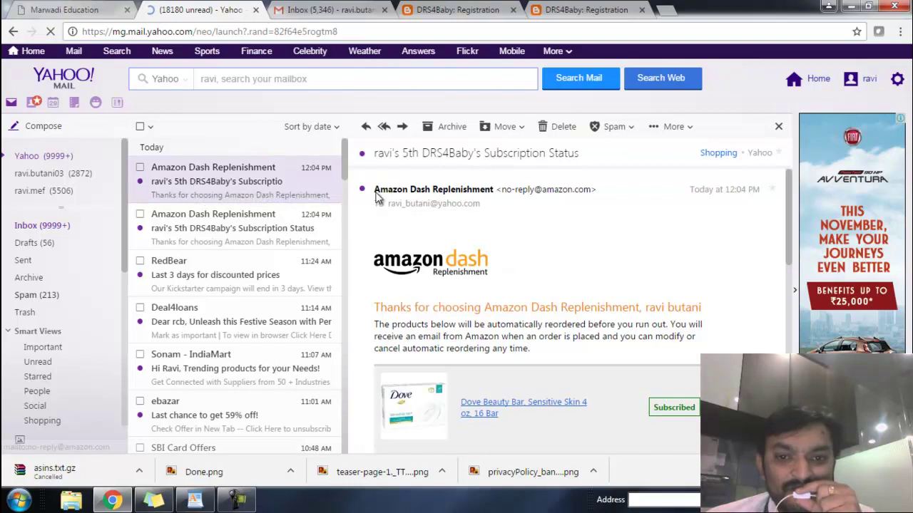
left_click_drag(788, 215, 796, 348)
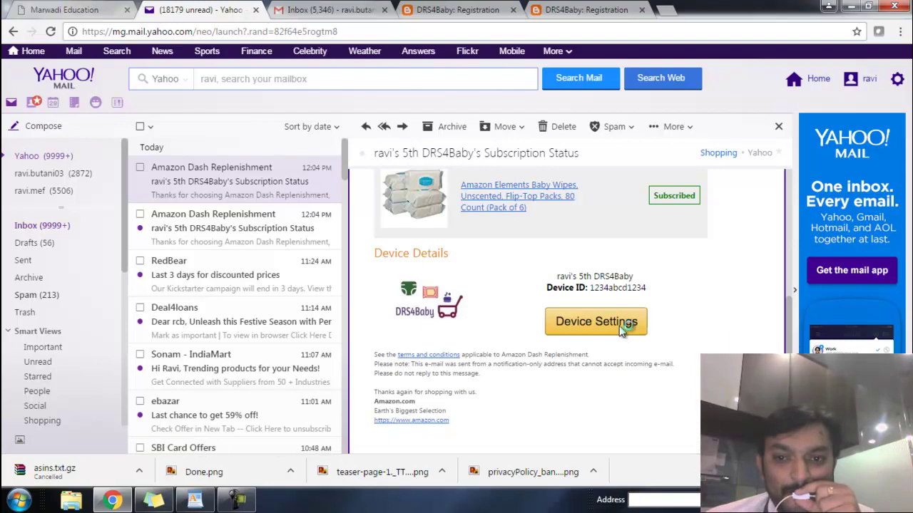
left_click(596, 322)
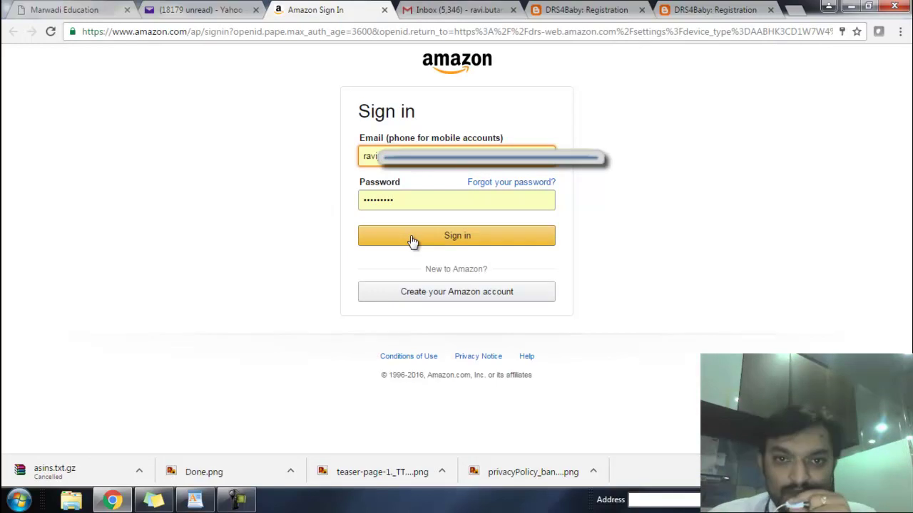
Step: Sign in and scroll the Auto Reorder Overview to confirm all three products are ON
left_click(412, 238)
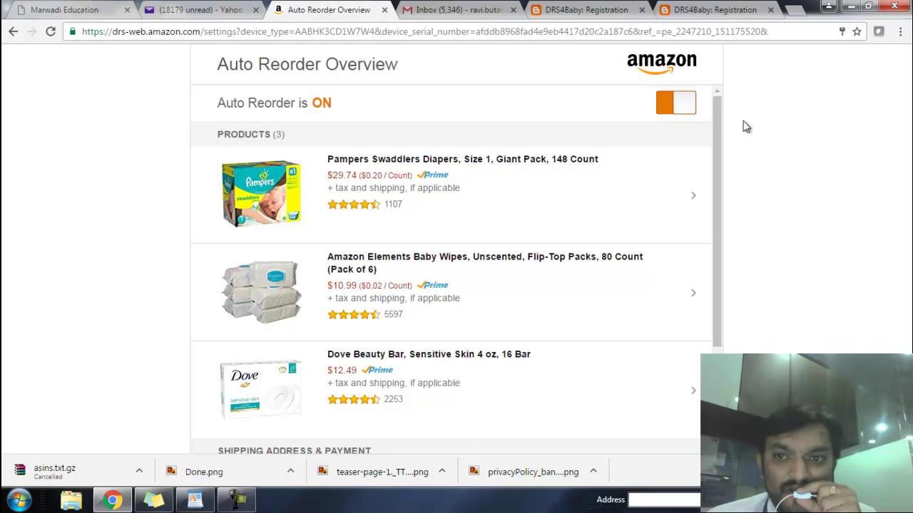
left_click_drag(716, 121, 717, 157)
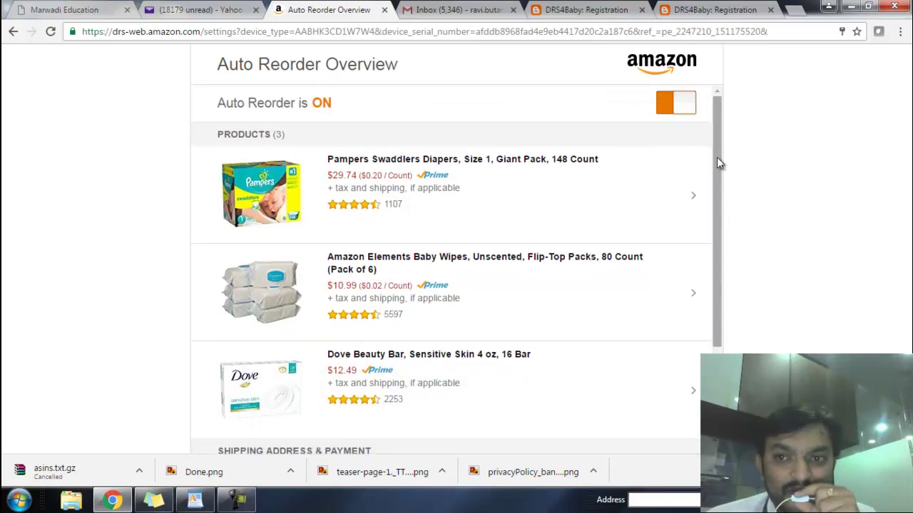